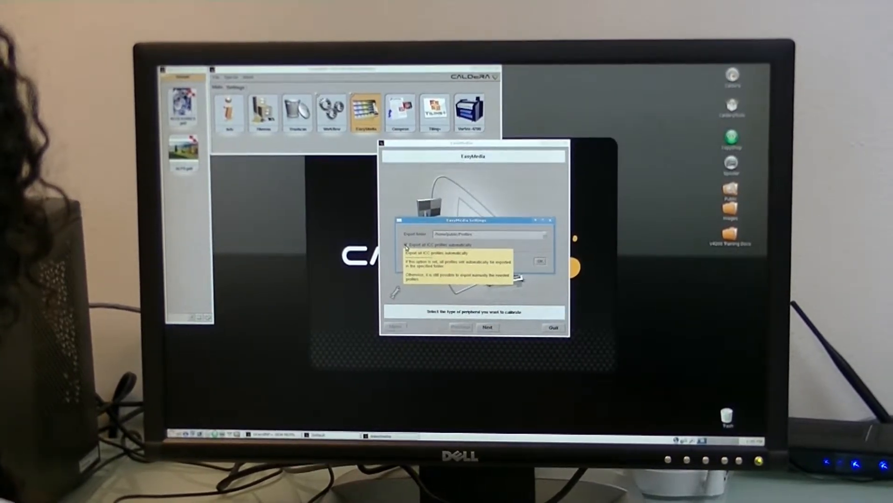
- Accept the EasyMedia settings, keep the printer as the peripheral to calibrate, and open the media list of the Vortex-4200
{"action": "left_click", "coordinate": [540, 261]}
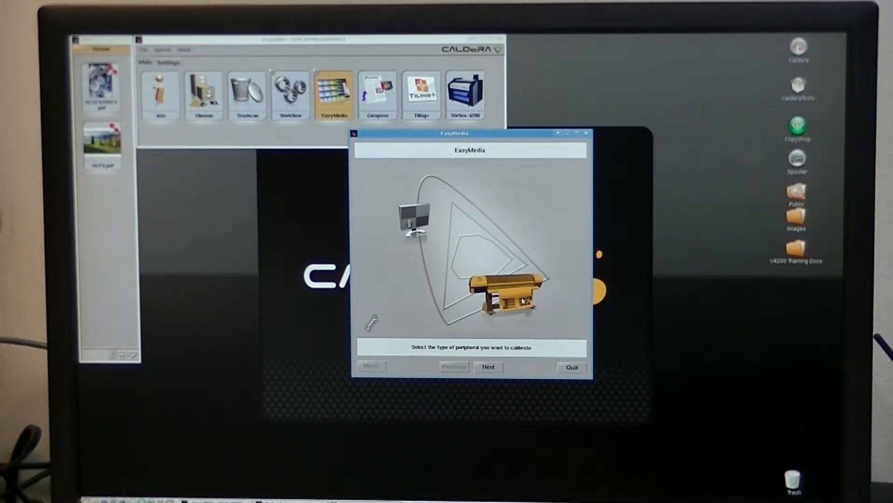
{"action": "left_click", "coordinate": [498, 367]}
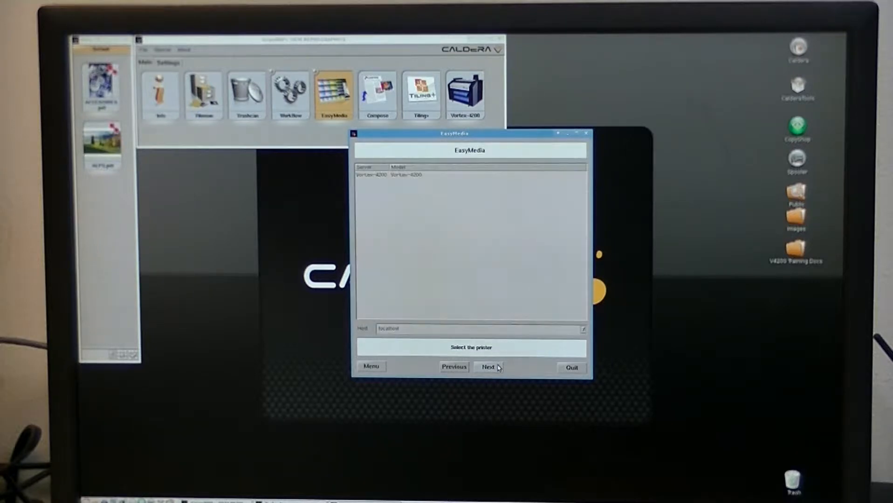
{"action": "left_click", "coordinate": [415, 177]}
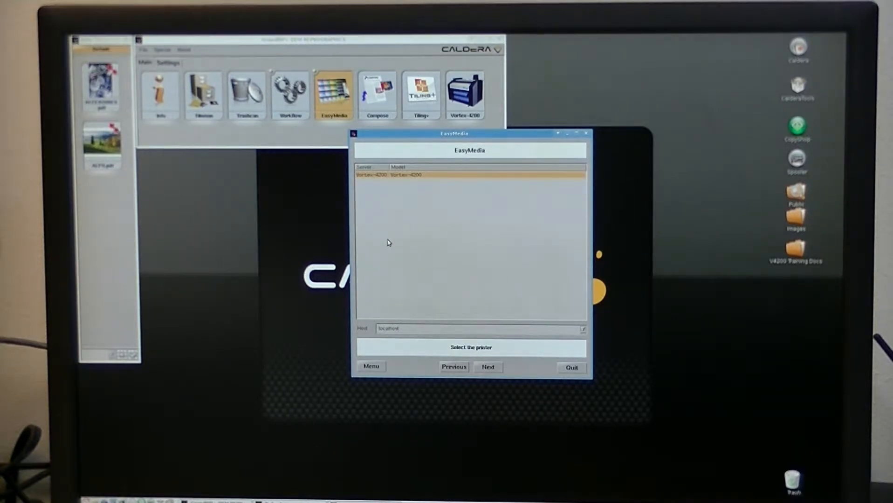
{"action": "left_click", "coordinate": [488, 367]}
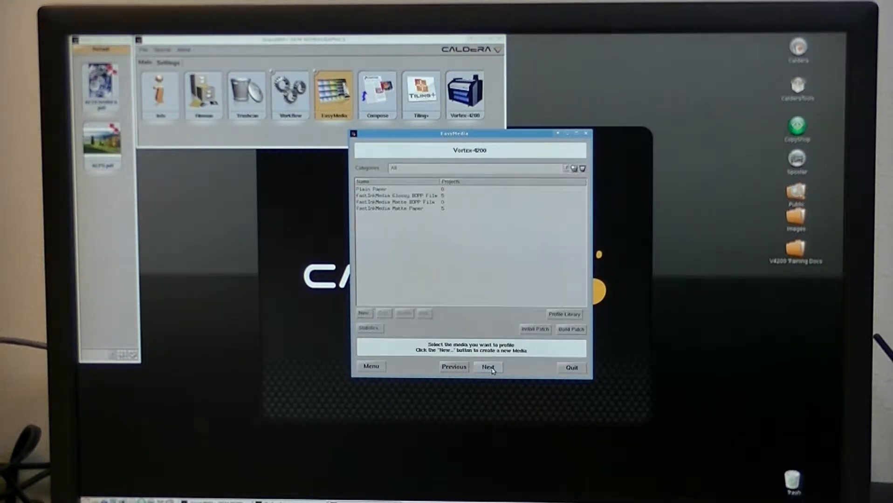
- Sort the media list by name in descending order and open the project list of fastInkMedia Matte BOPP Film
{"action": "left_click", "coordinate": [392, 197]}
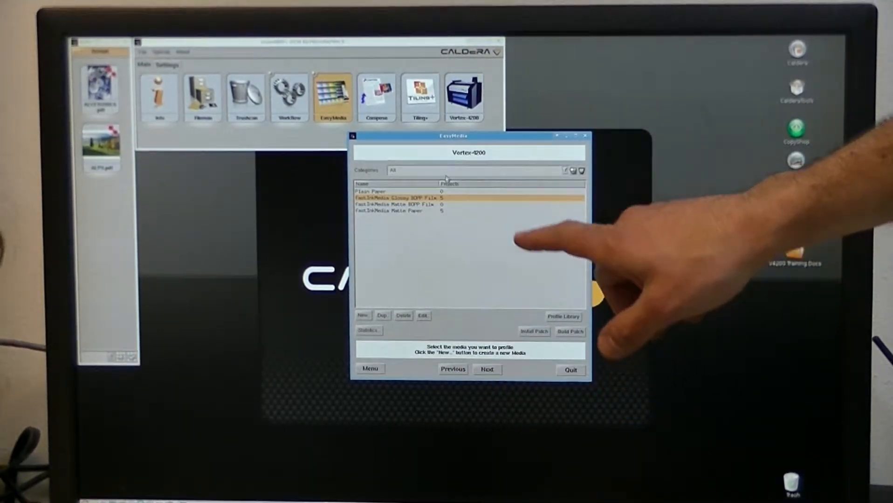
{"action": "left_click", "coordinate": [448, 186]}
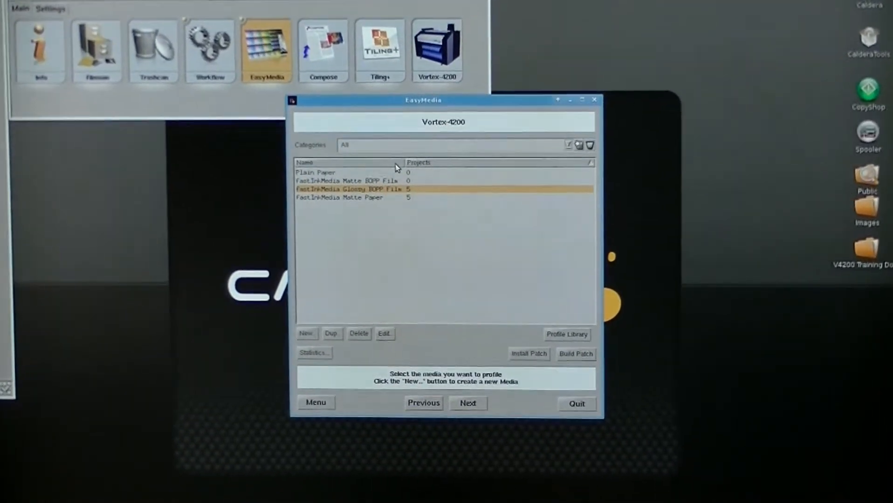
{"action": "left_click", "coordinate": [395, 158]}
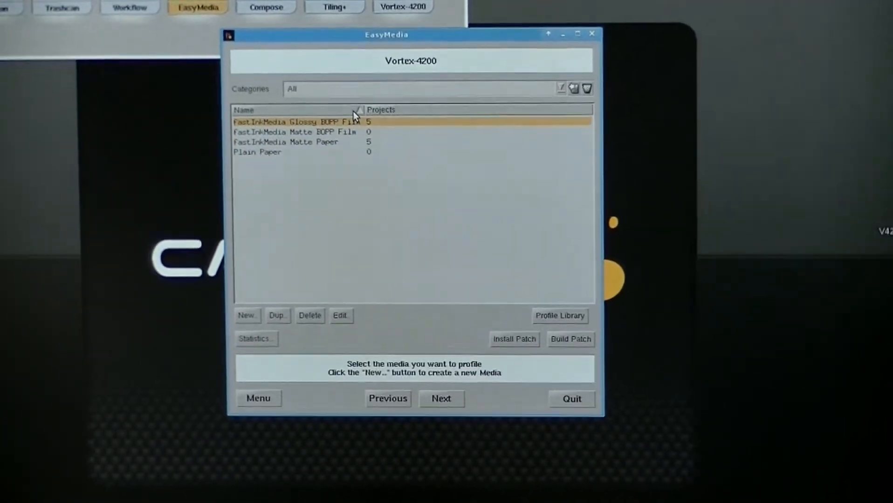
{"action": "left_click", "coordinate": [353, 105]}
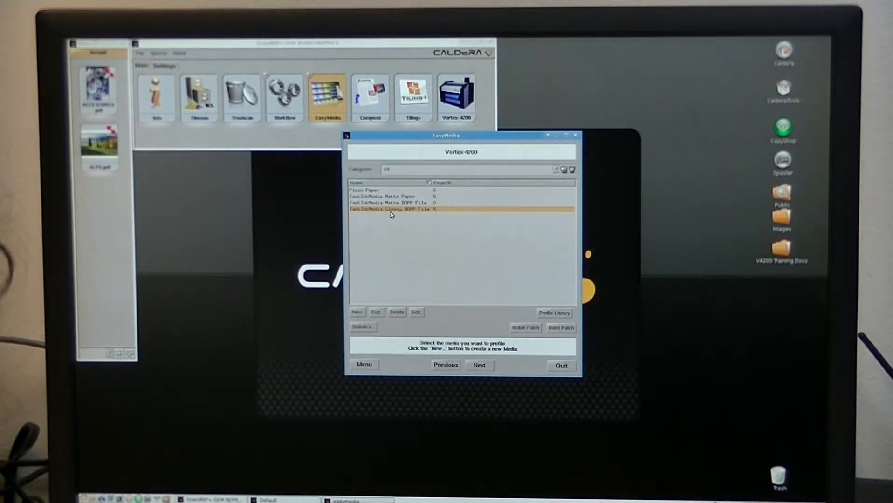
{"action": "left_click", "coordinate": [396, 203]}
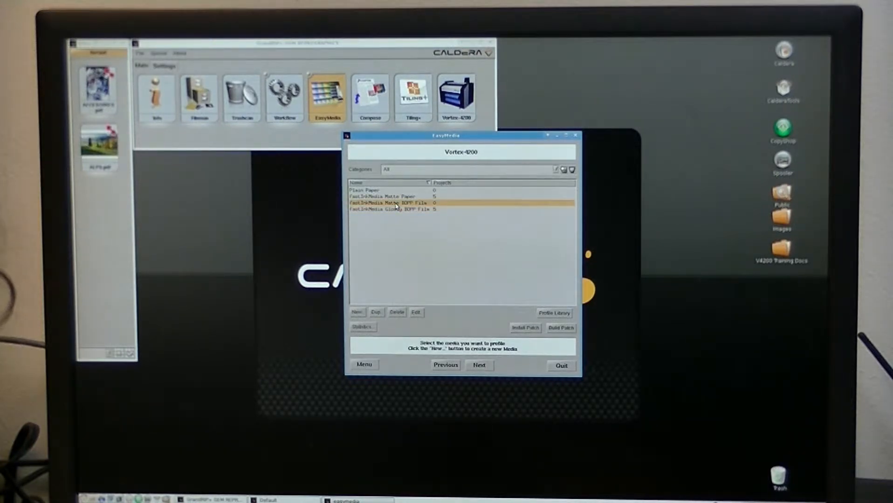
{"action": "left_click", "coordinate": [481, 365]}
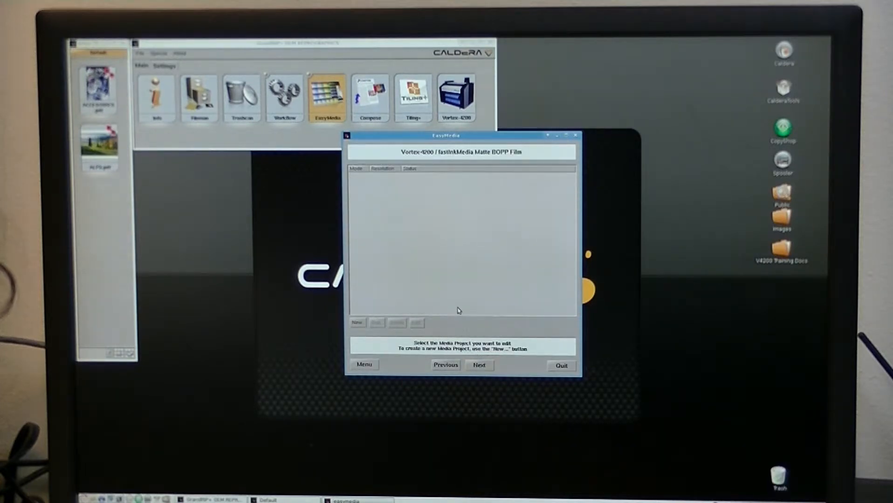
{"action": "left_click", "coordinate": [445, 365]}
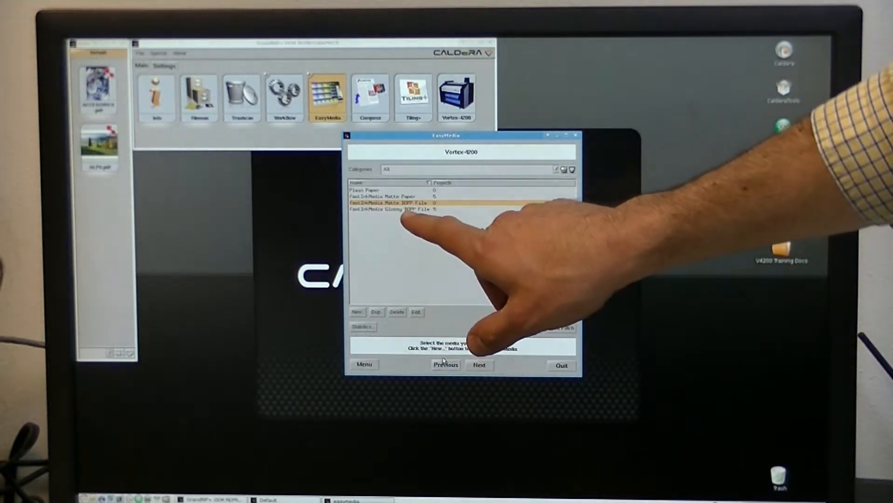
{"action": "left_click", "coordinate": [359, 312]}
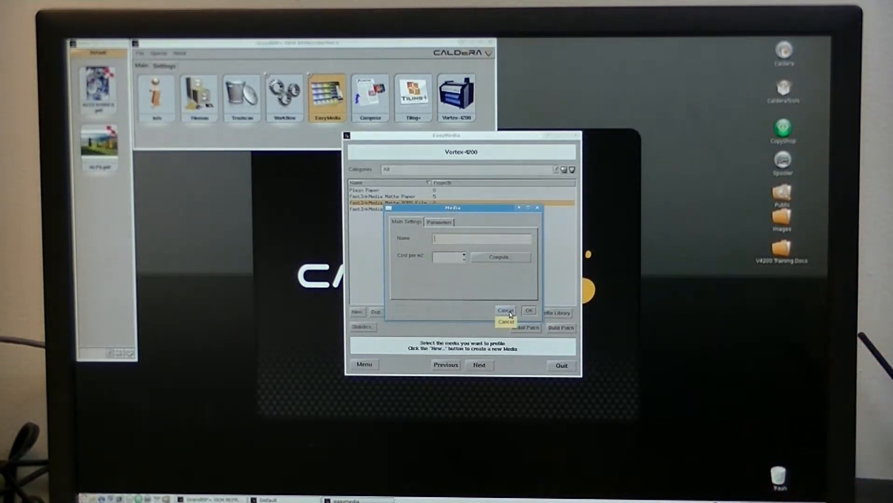
{"action": "left_click", "coordinate": [506, 310]}
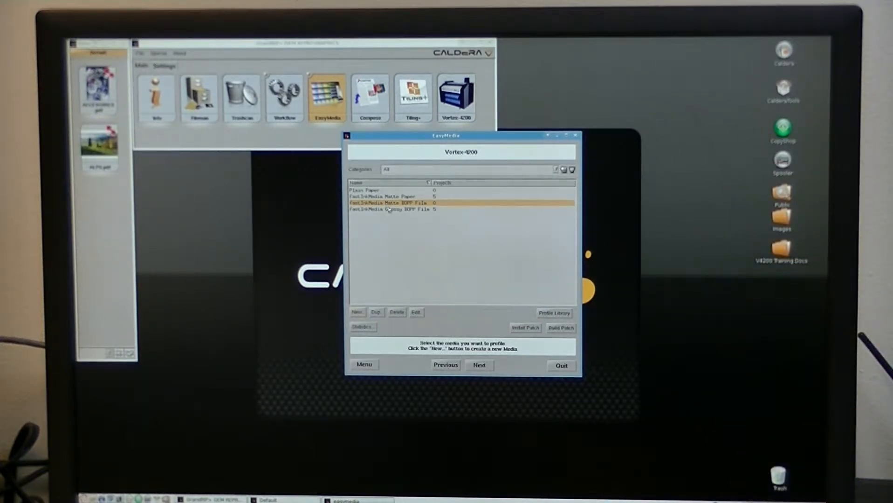
{"action": "left_click", "coordinate": [479, 365]}
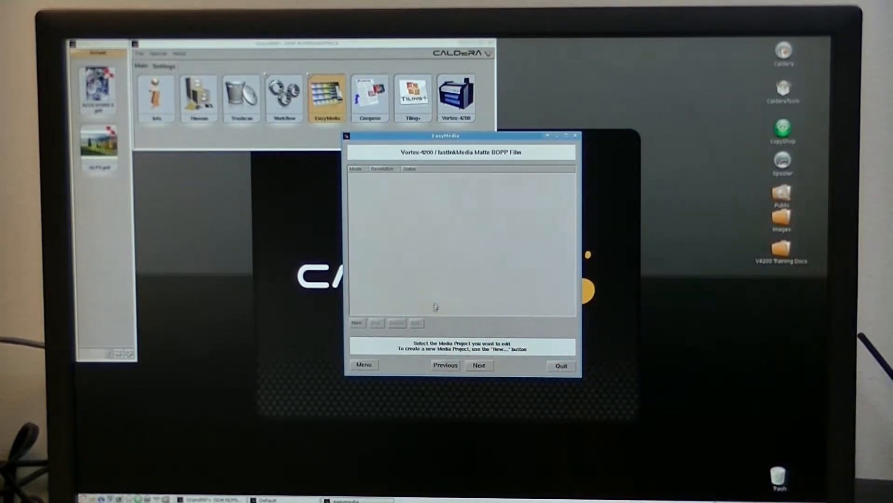
- Create a media project with mode CMYK, resolution High - CAD and quality Standard, authorizing it with the administration password
{"action": "left_click", "coordinate": [357, 323]}
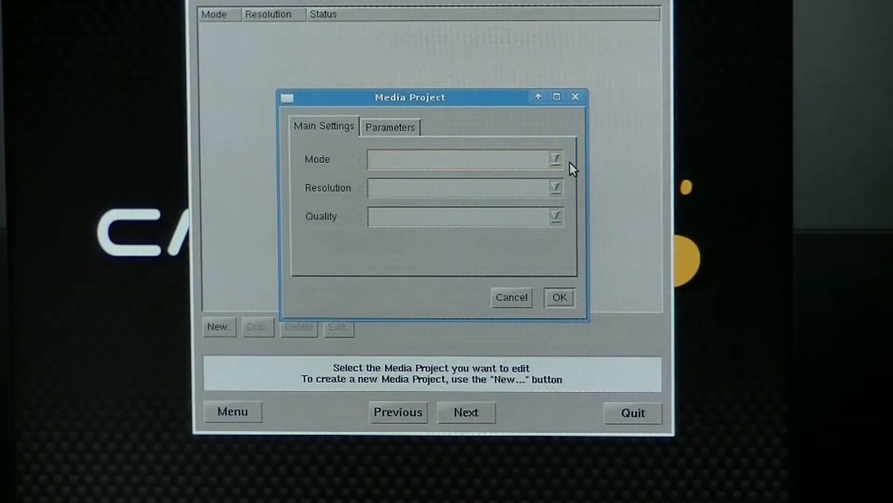
{"action": "left_click", "coordinate": [556, 161]}
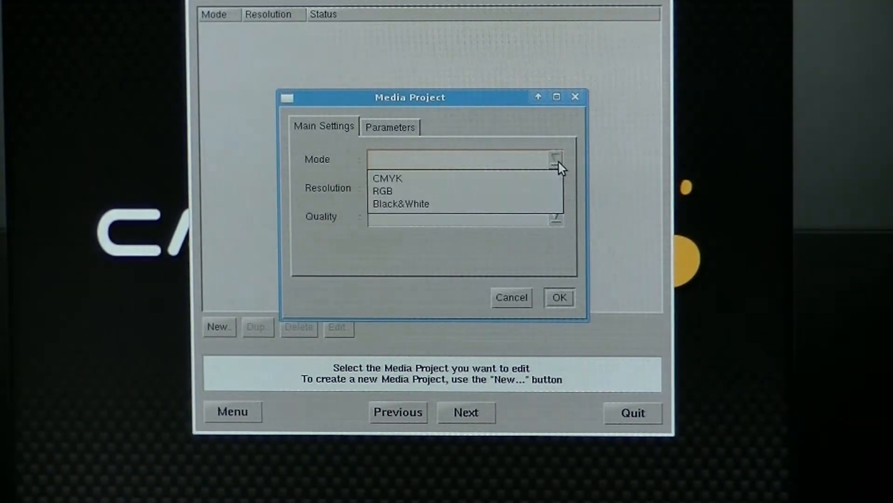
{"action": "left_click", "coordinate": [380, 180]}
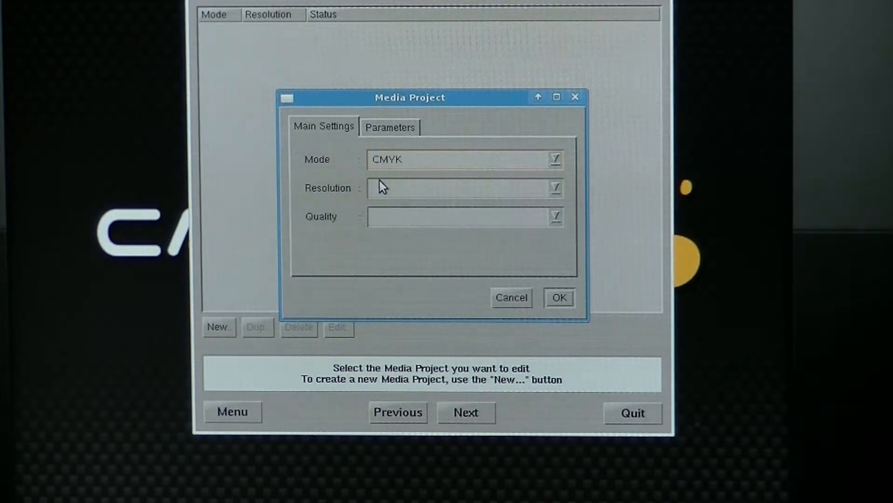
{"action": "left_click", "coordinate": [556, 189]}
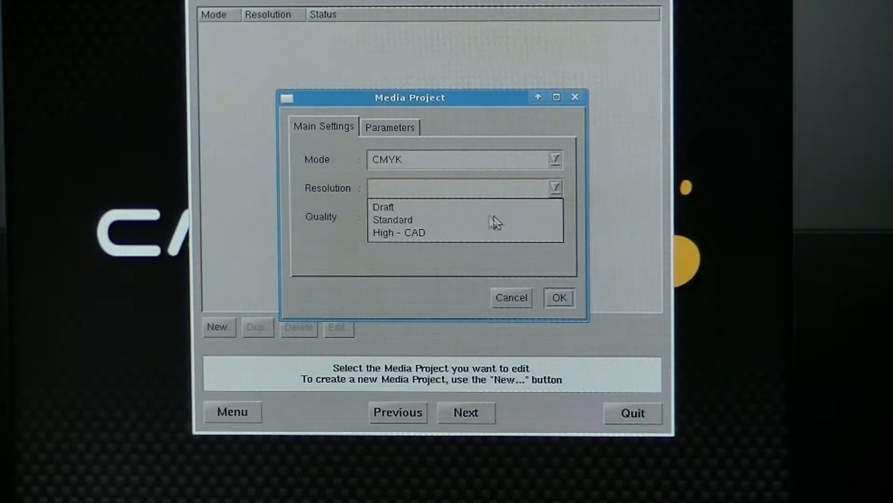
{"action": "left_click", "coordinate": [404, 233]}
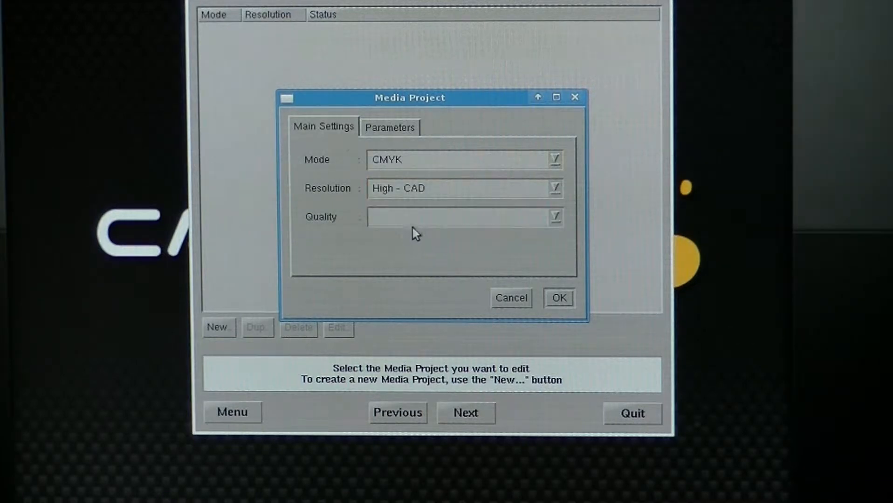
{"action": "left_click", "coordinate": [555, 216]}
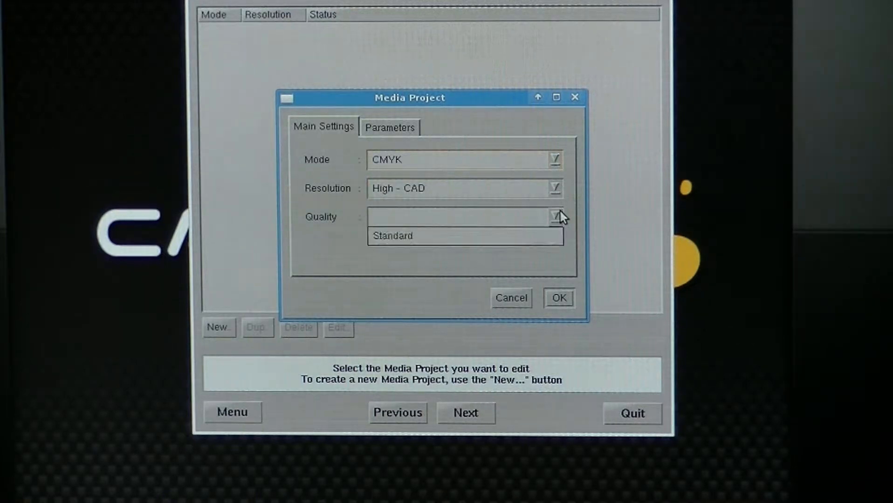
{"action": "left_click", "coordinate": [497, 239]}
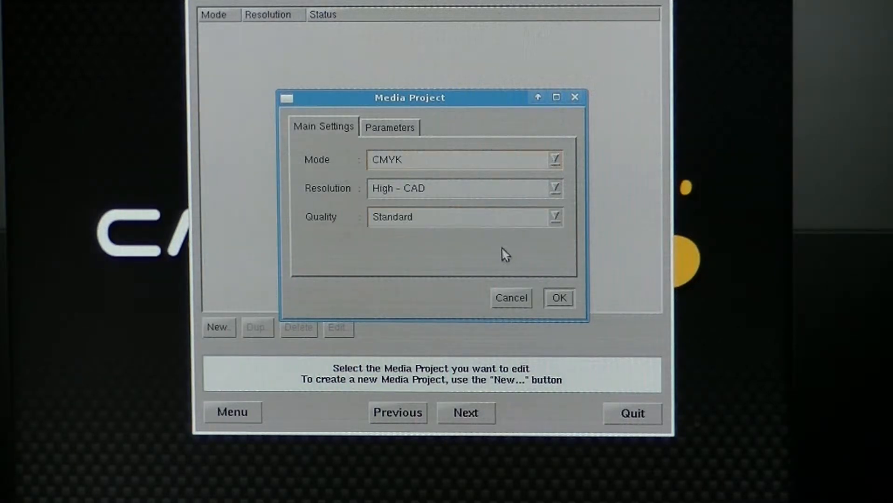
{"action": "left_click", "coordinate": [558, 298]}
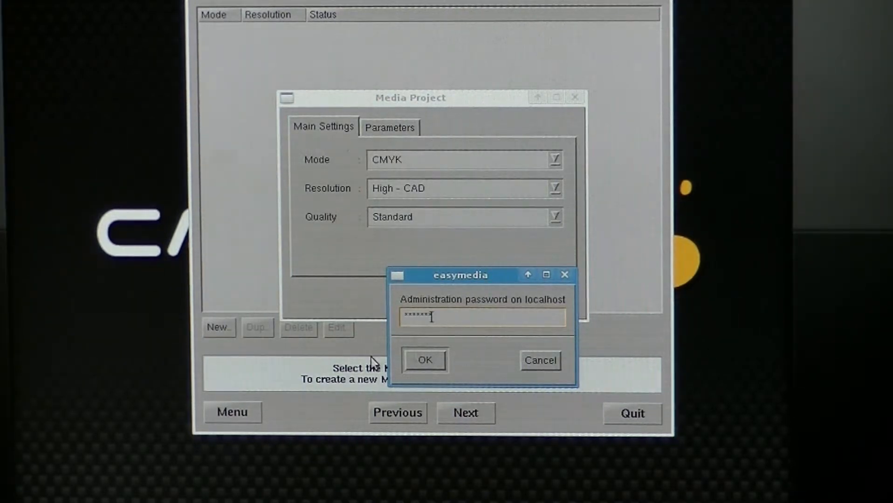
{"action": "left_click", "coordinate": [409, 360]}
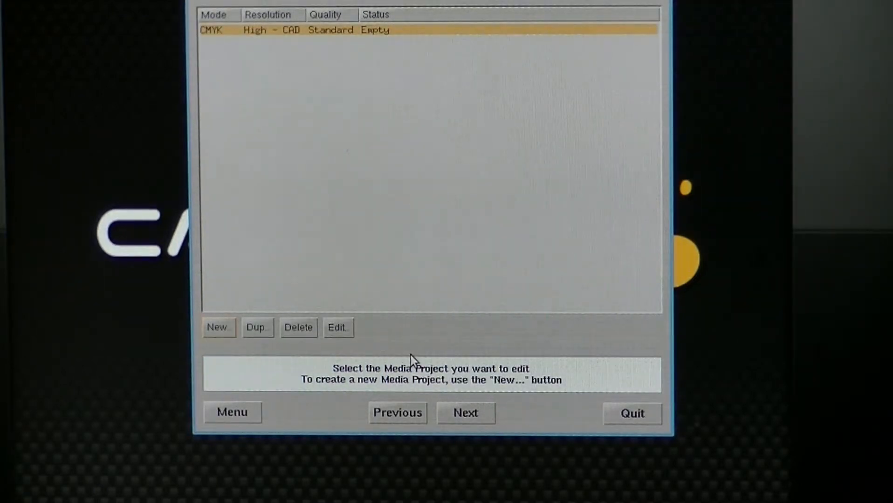
- Create another media project with mode CMYK, resolution Standard and quality Standard
{"action": "left_click", "coordinate": [219, 330]}
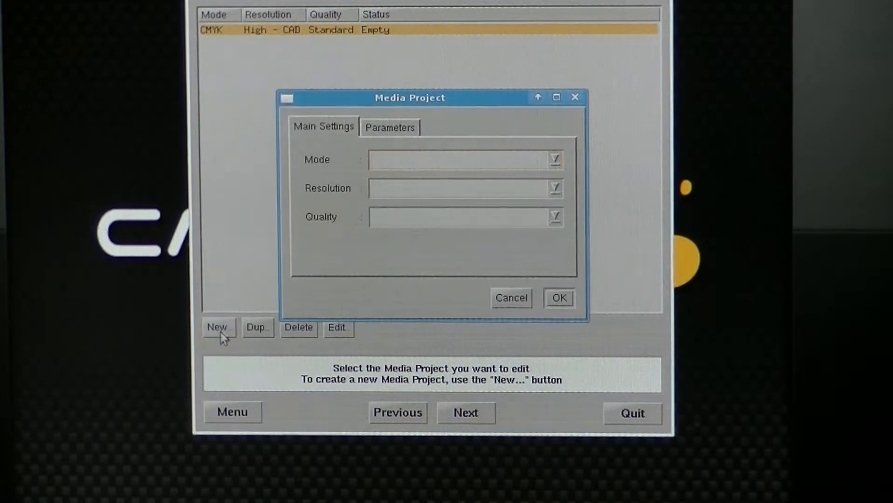
{"action": "left_click", "coordinate": [554, 160]}
{"action": "left_click", "coordinate": [410, 180]}
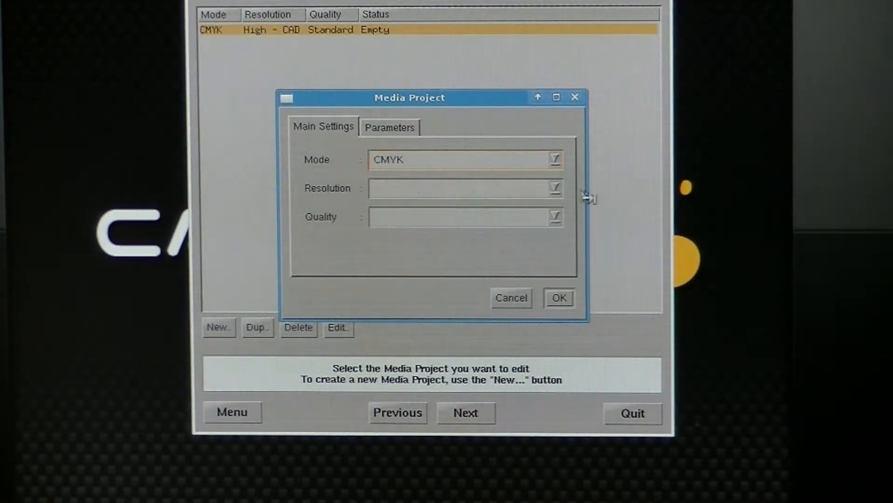
{"action": "left_click", "coordinate": [556, 196]}
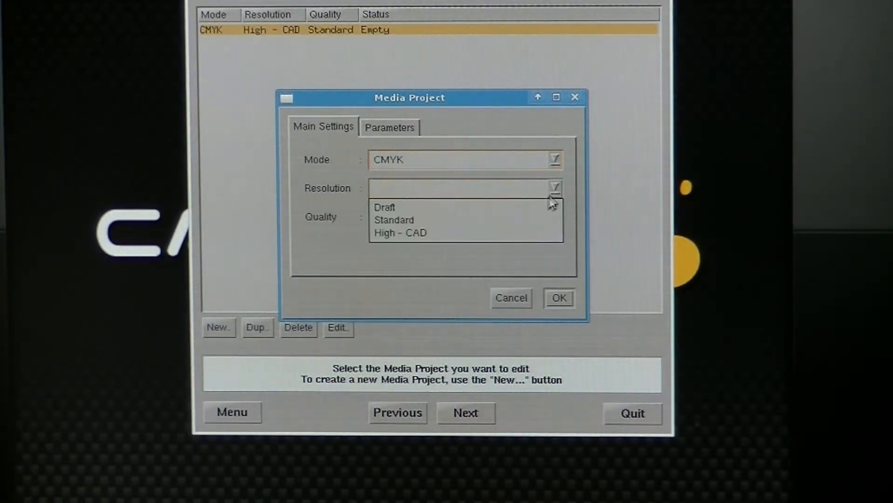
{"action": "left_click", "coordinate": [412, 219]}
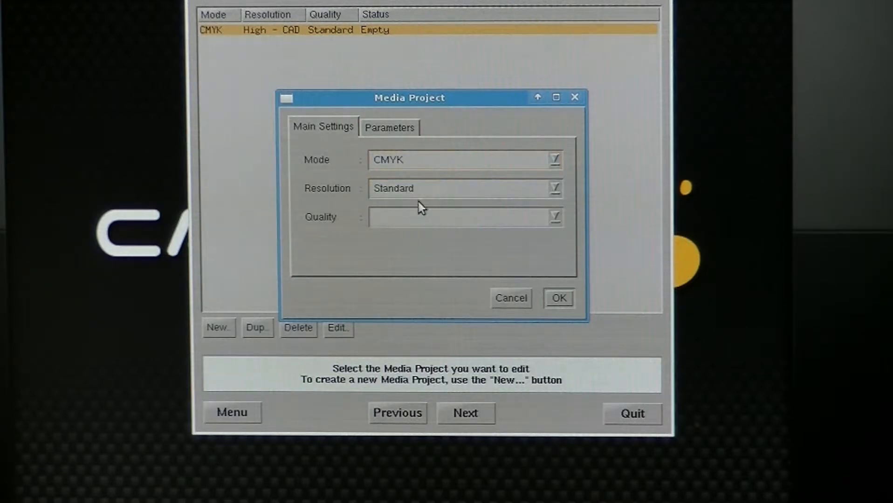
{"action": "left_click", "coordinate": [554, 218]}
{"action": "left_click", "coordinate": [404, 235]}
{"action": "left_click", "coordinate": [559, 299]}
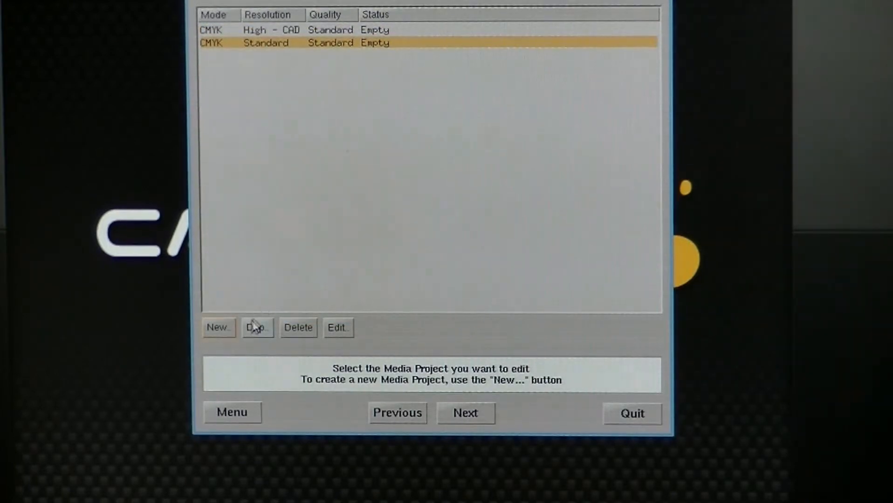
- Create a further media project with mode CMYK, resolution Draft and quality Standard
{"action": "left_click", "coordinate": [218, 328]}
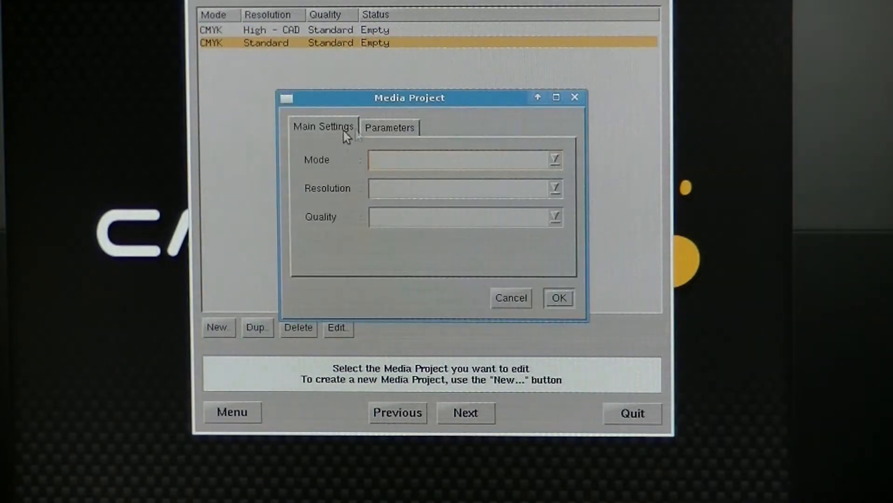
{"action": "left_click", "coordinate": [546, 158]}
{"action": "left_click", "coordinate": [475, 179]}
{"action": "left_click", "coordinate": [555, 188]}
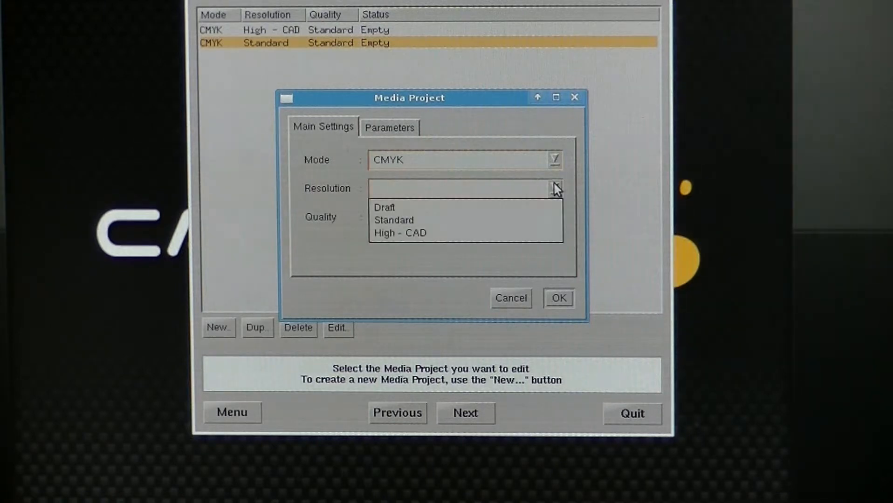
{"action": "left_click", "coordinate": [398, 210]}
{"action": "left_click", "coordinate": [554, 216]}
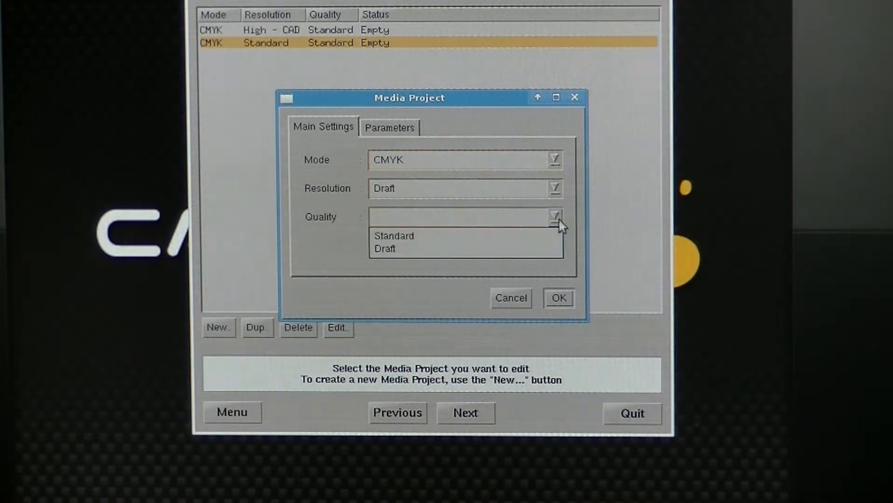
{"action": "left_click", "coordinate": [520, 241]}
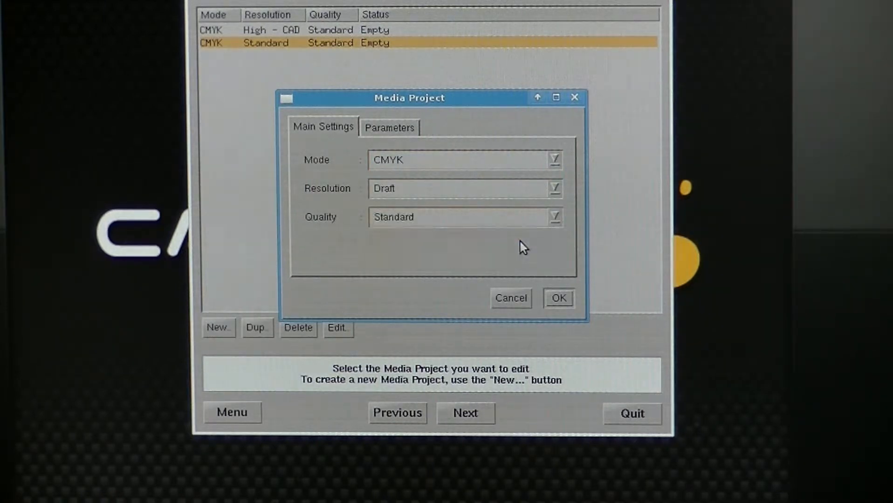
{"action": "left_click", "coordinate": [558, 298]}
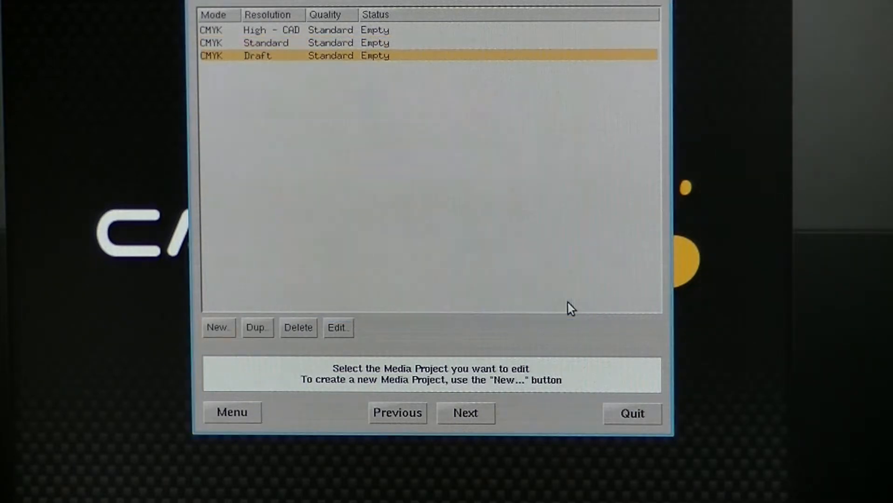
- Create two more CMYK media projects with Draft quality, one at Standard resolution and one at Draft resolution
{"action": "left_click", "coordinate": [217, 328]}
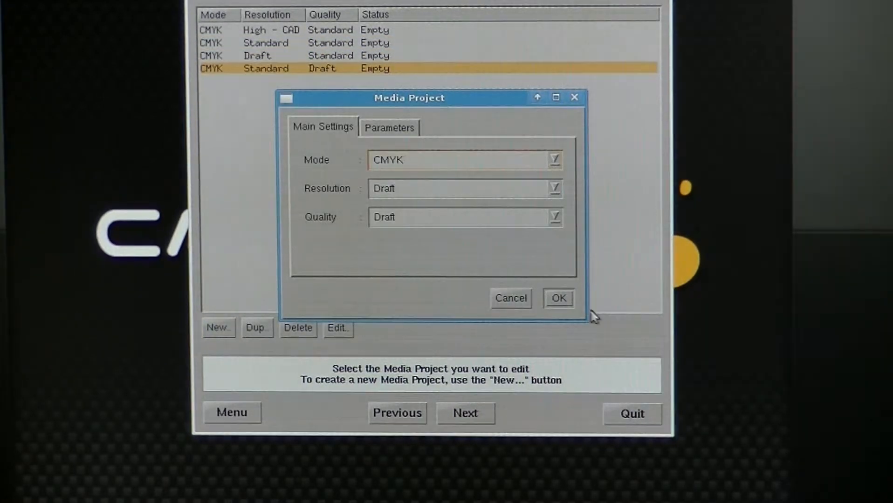
{"action": "left_click", "coordinate": [559, 298]}
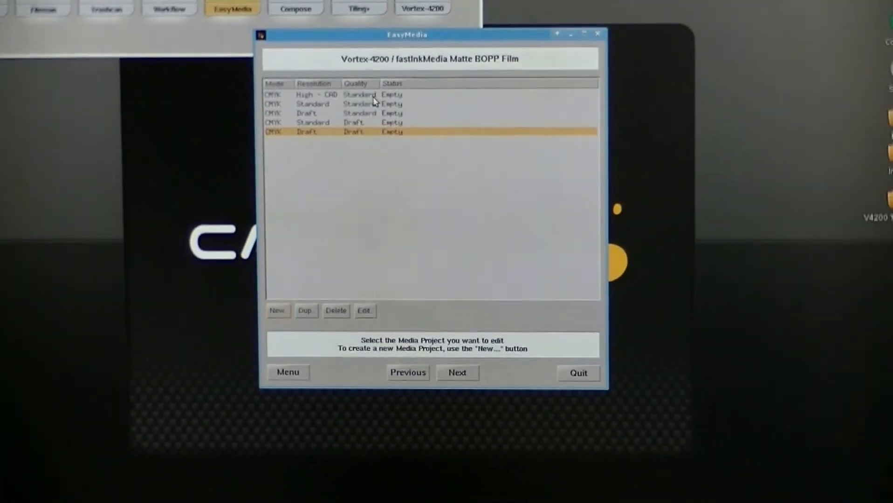
- Start creating new linearization curves for the CMYK Draft/Draft project by importing an existing file from the disk
{"action": "left_click", "coordinate": [472, 371]}
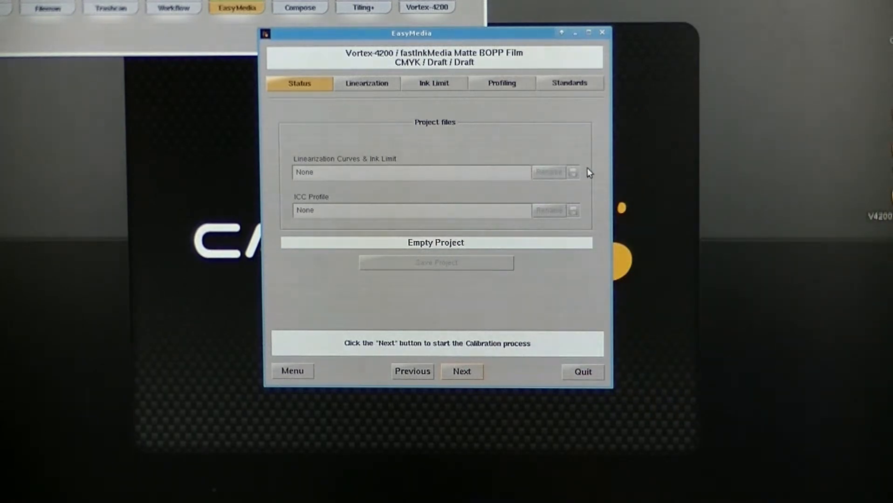
{"action": "left_click", "coordinate": [471, 373]}
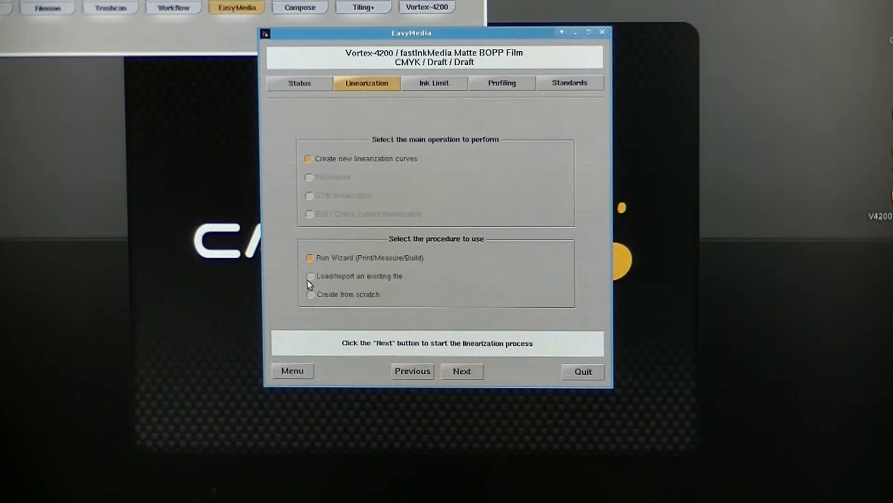
{"action": "left_click", "coordinate": [461, 371]}
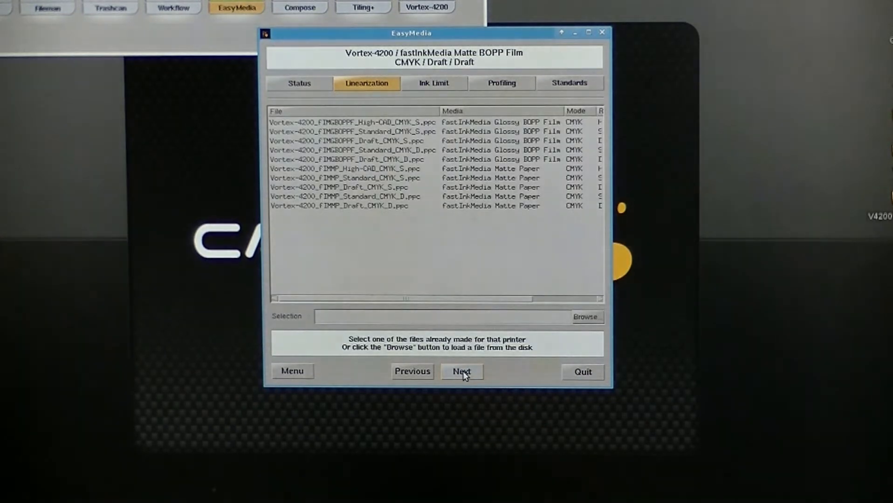
{"action": "left_click", "coordinate": [591, 317]}
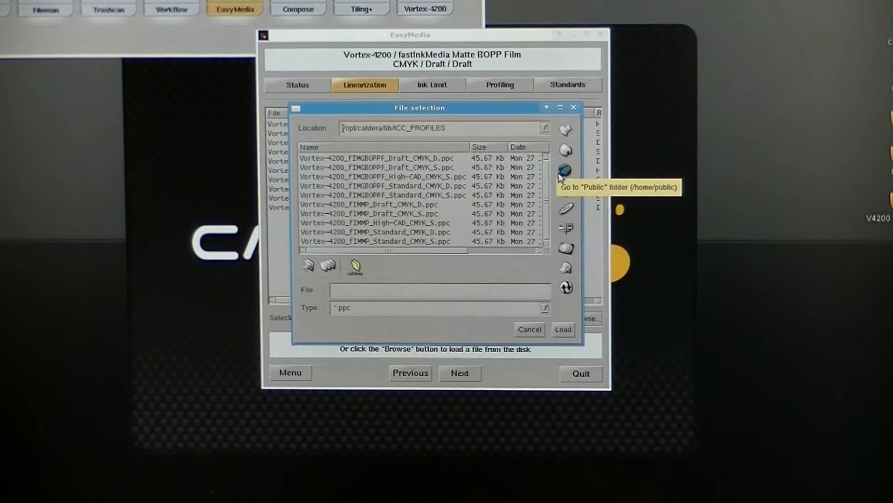
- Navigate the linearization file selection to the /home/public/Profiles/AZCoat folder
{"action": "left_click", "coordinate": [545, 128]}
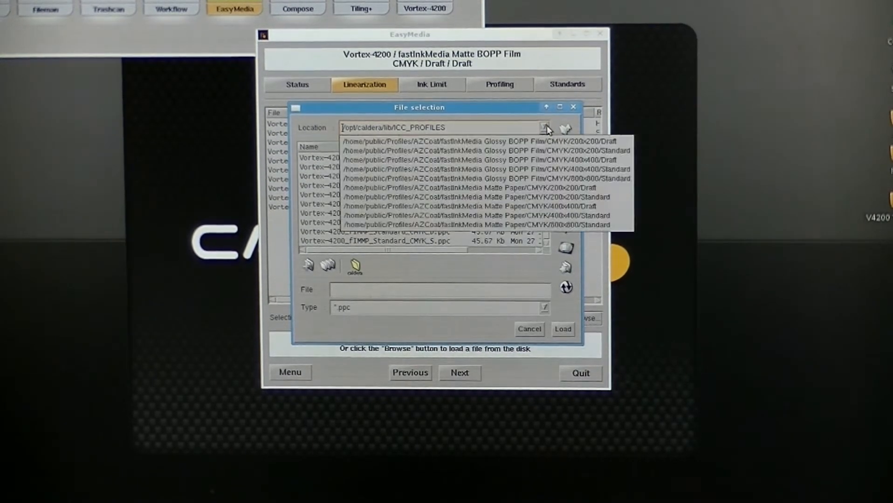
{"action": "left_click", "coordinate": [548, 127]}
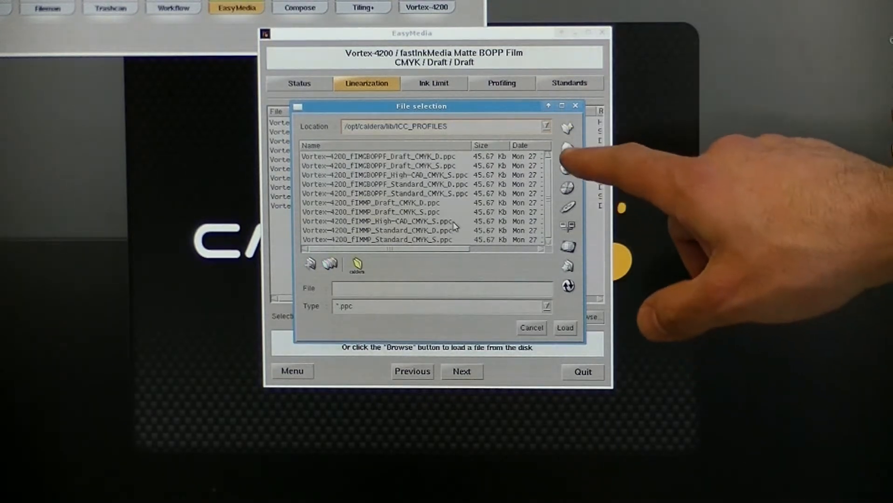
{"action": "left_click", "coordinate": [565, 150]}
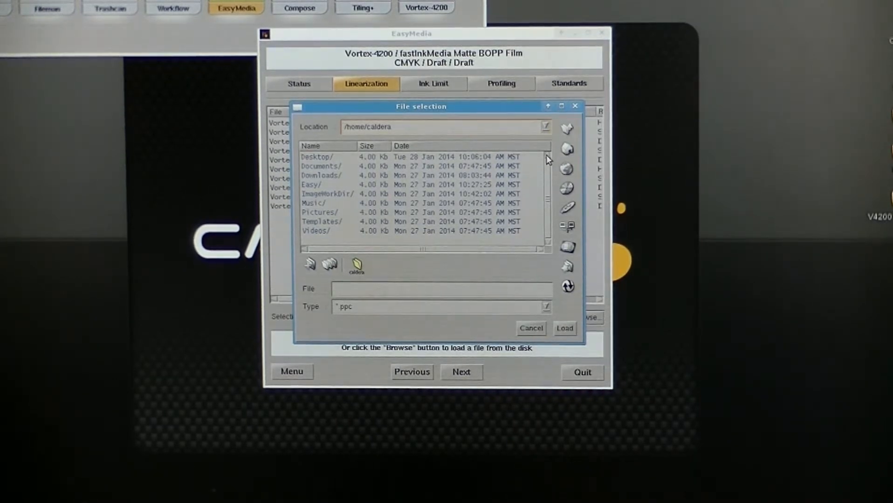
{"action": "left_click", "coordinate": [566, 128]}
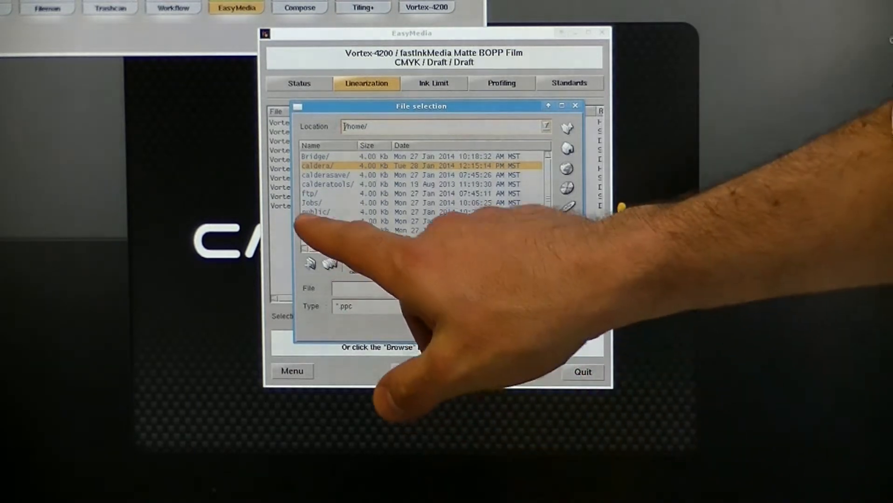
{"action": "double_click", "coordinate": [323, 213]}
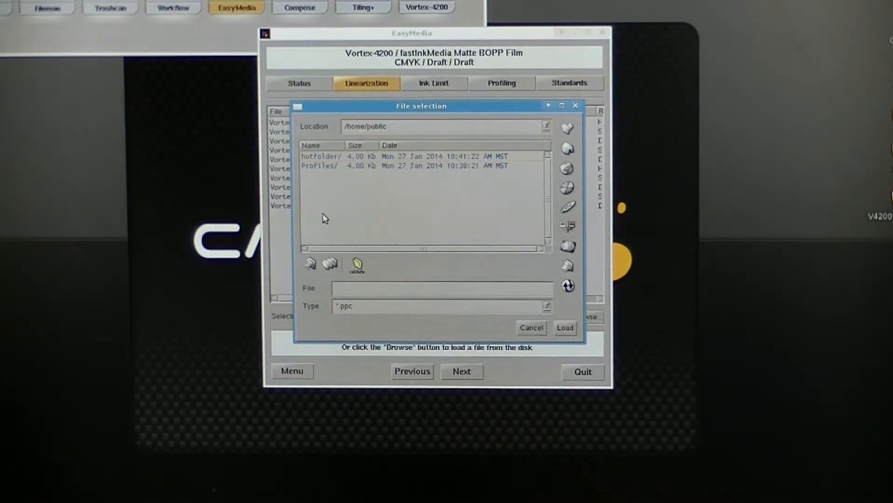
{"action": "double_click", "coordinate": [316, 169]}
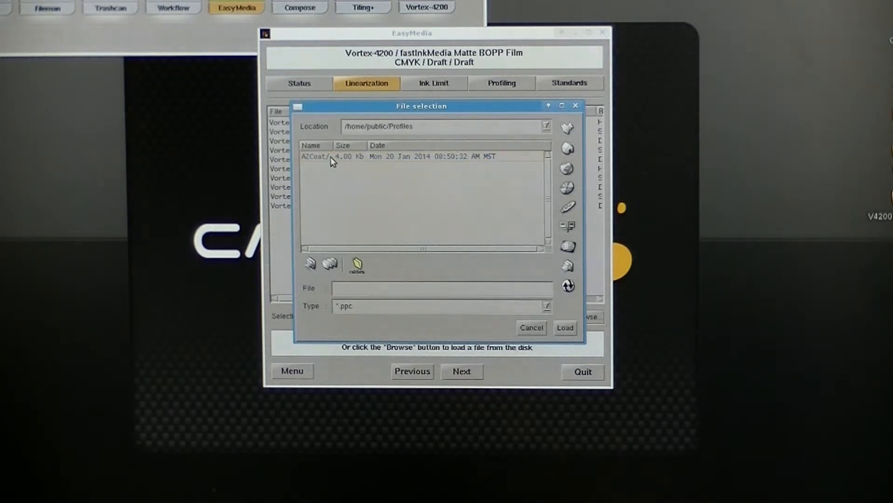
{"action": "left_click", "coordinate": [332, 158]}
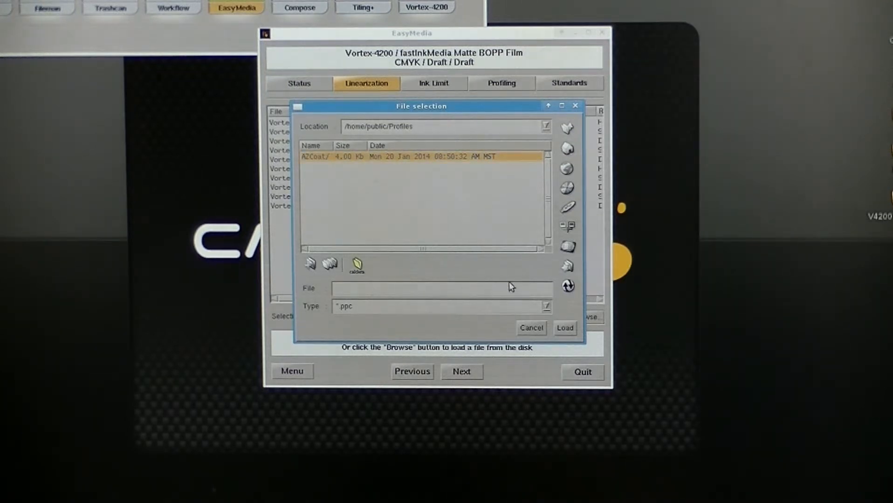
{"action": "double_click", "coordinate": [375, 157]}
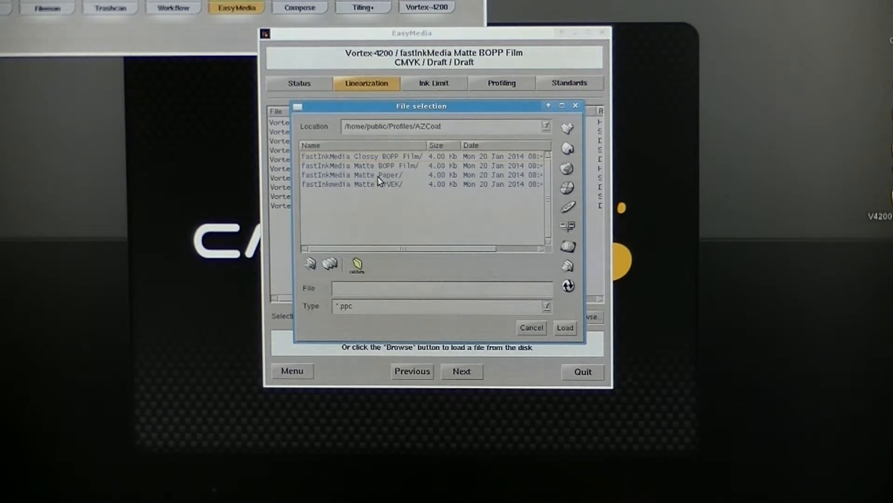
- Go into the fastInkMedia Matte BOPP Film folder and down to its CMYK/200x200/Draft subfolder
{"action": "left_click", "coordinate": [380, 165]}
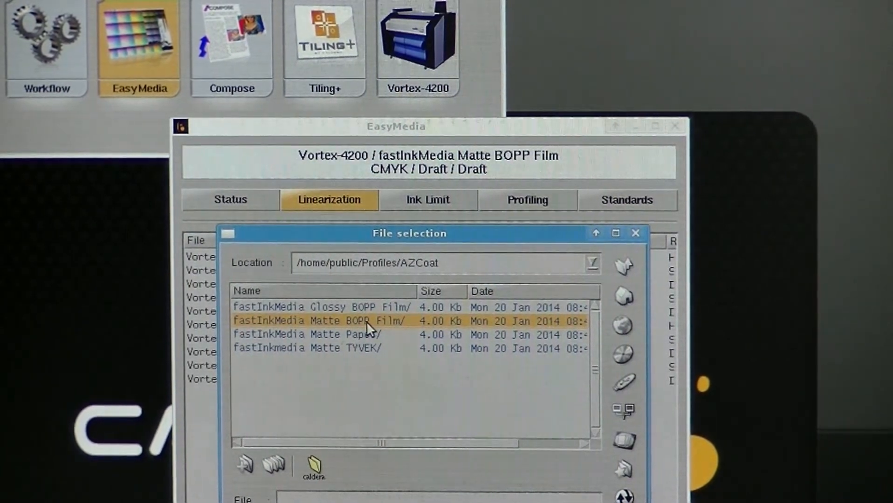
{"action": "double_click", "coordinate": [368, 321]}
{"action": "left_click", "coordinate": [368, 307]}
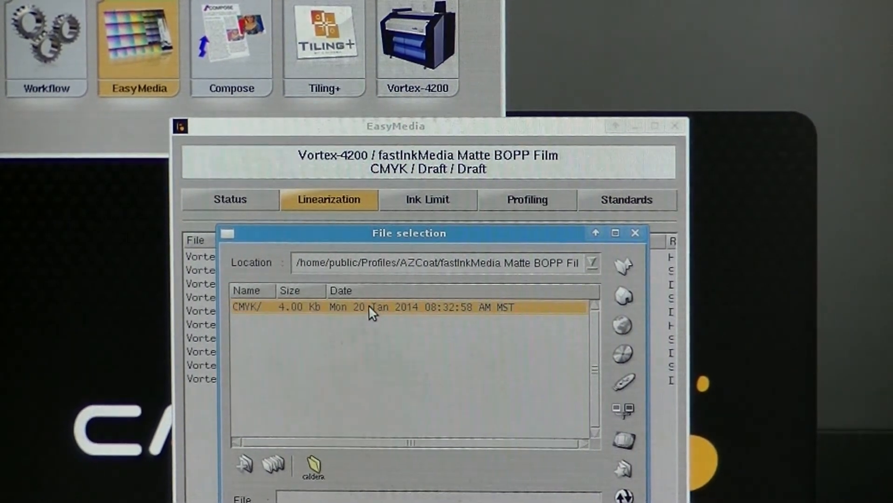
{"action": "double_click", "coordinate": [369, 307]}
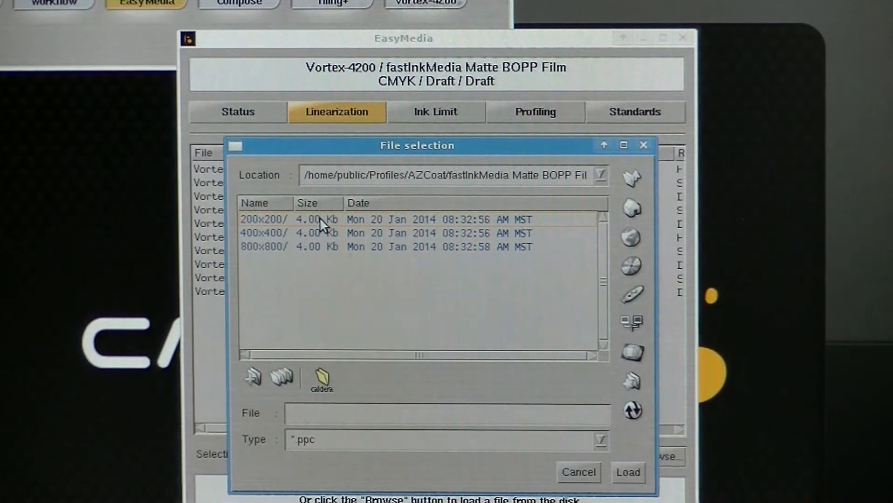
{"action": "left_click", "coordinate": [317, 218]}
{"action": "double_click", "coordinate": [318, 218]}
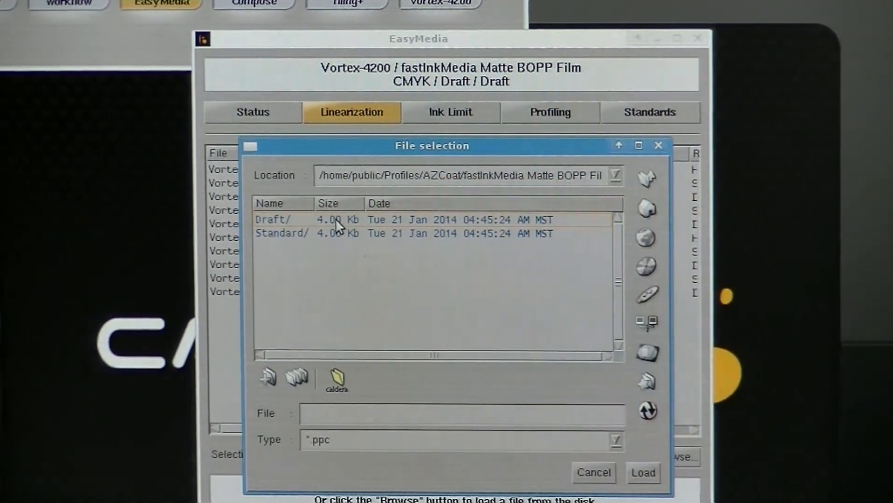
{"action": "left_click", "coordinate": [336, 219]}
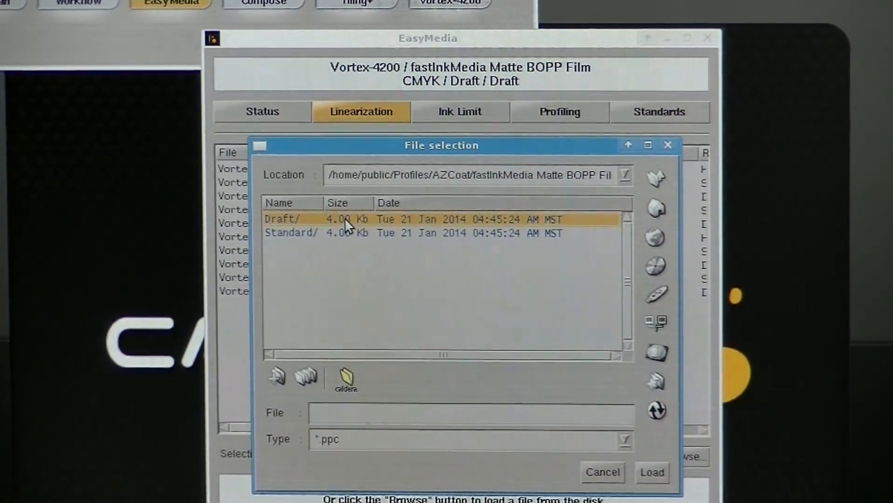
{"action": "double_click", "coordinate": [336, 218]}
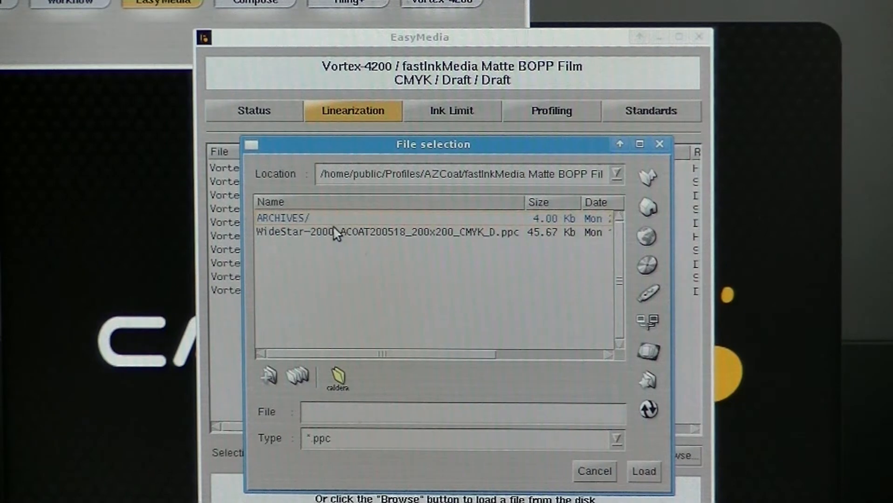
- Load WideStar-2000_ACOAT200518_200x200_CMYK_D.ppc as the project's linearization file
{"action": "left_click", "coordinate": [329, 232]}
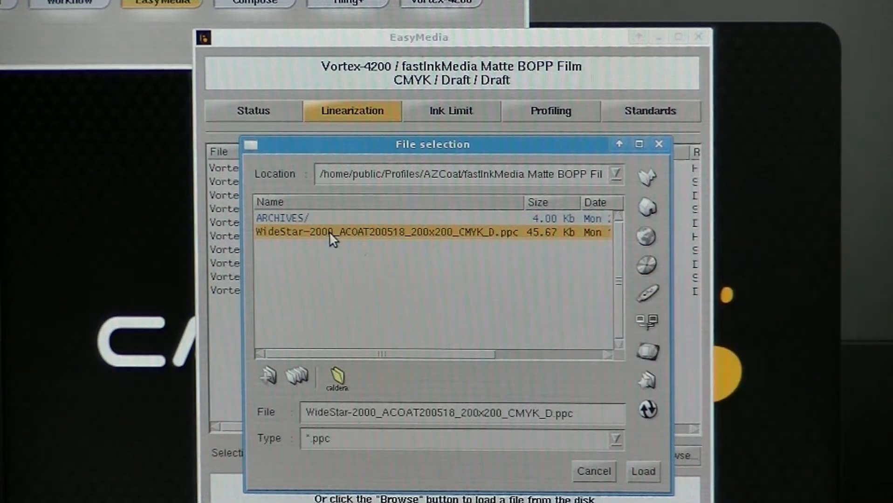
{"action": "double_click", "coordinate": [329, 231]}
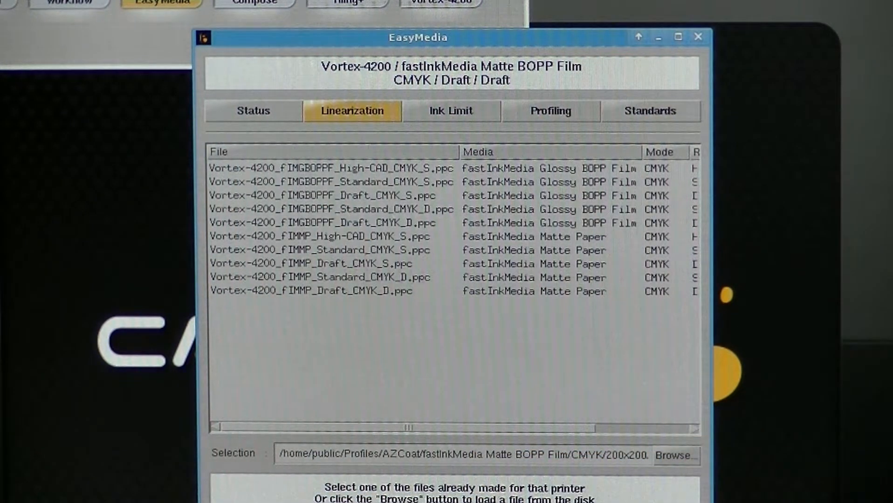
{"action": "left_click", "coordinate": [492, 502]}
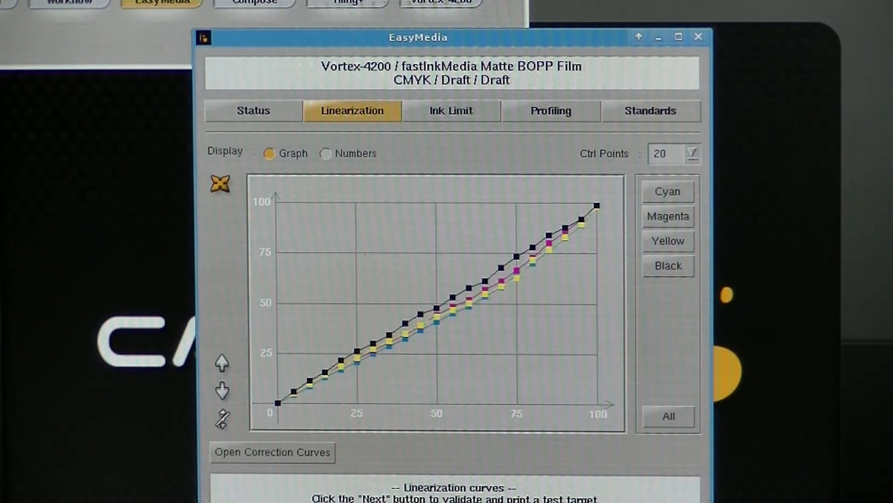
- Accept the linearization curves and skip printing test targets for both the linearization and the ink limit
{"action": "left_click", "coordinate": [492, 502]}
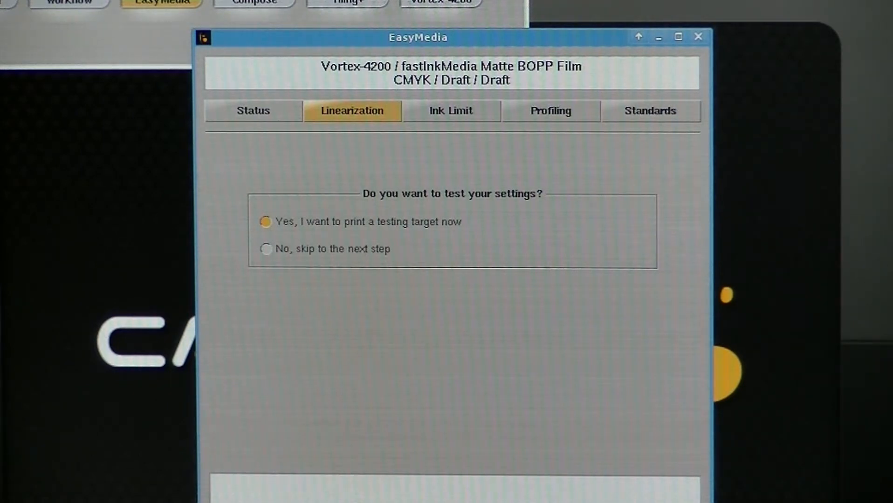
{"action": "left_click", "coordinate": [288, 249]}
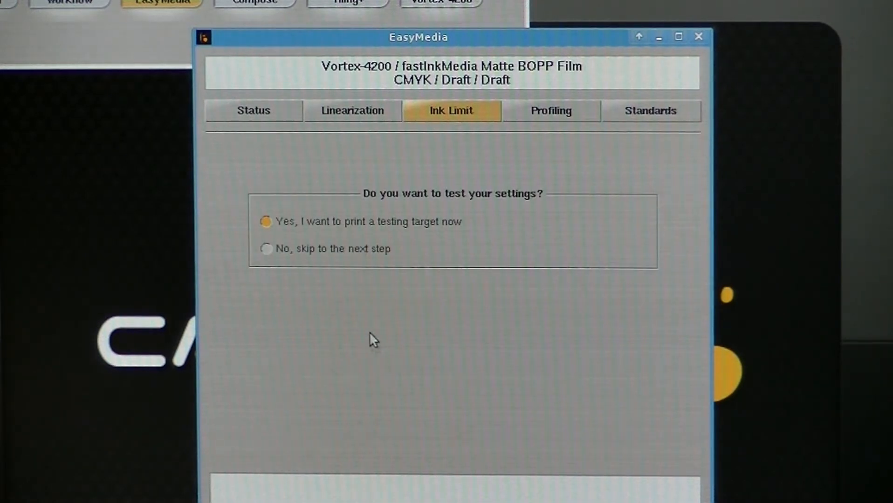
{"action": "left_click", "coordinate": [268, 252]}
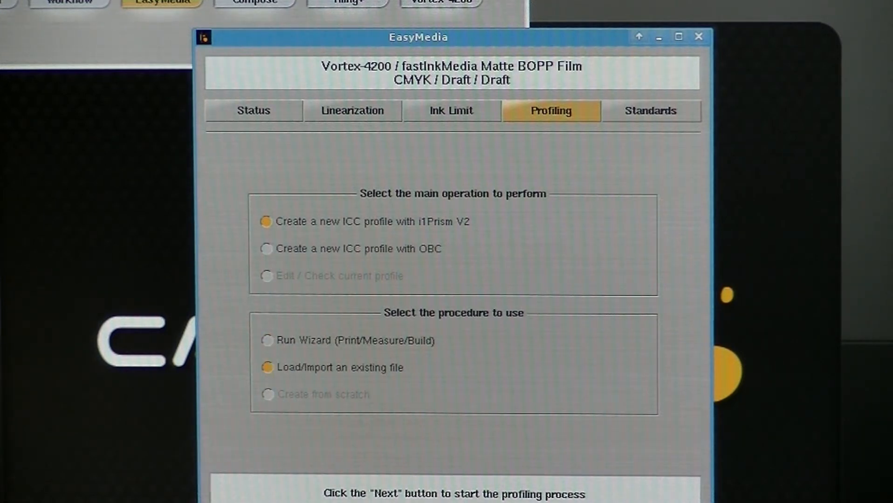
- Import WideStar-2000_ACOAT200518_200x200_CMYK_D.icc from the CMYK/200x200/Draft folder as the project's ICC profile
{"action": "left_click", "coordinate": [652, 502]}
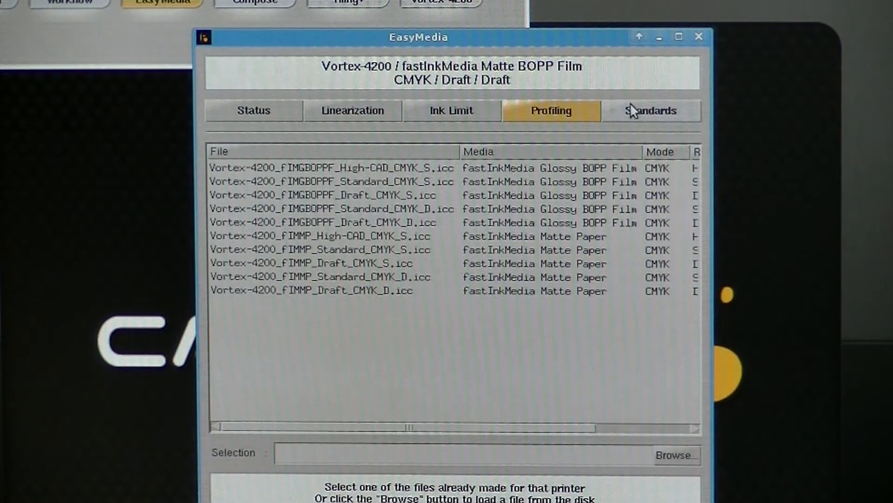
{"action": "left_click", "coordinate": [684, 458]}
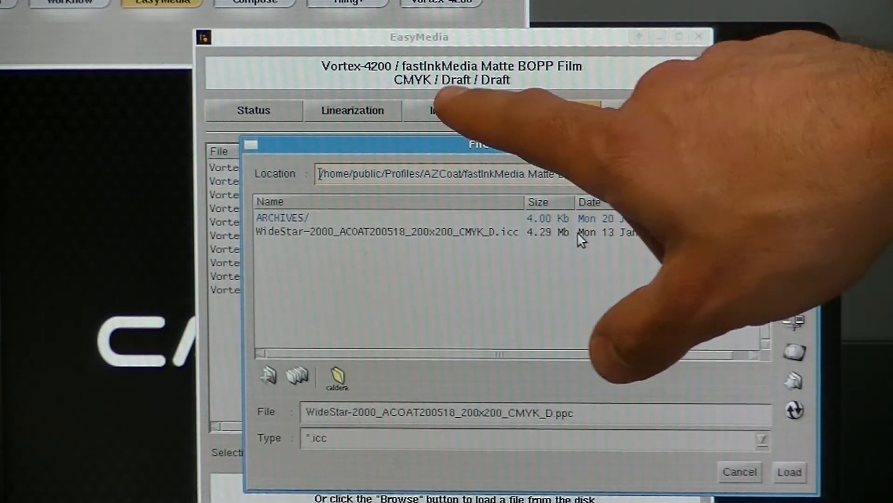
{"action": "left_click", "coordinate": [578, 235]}
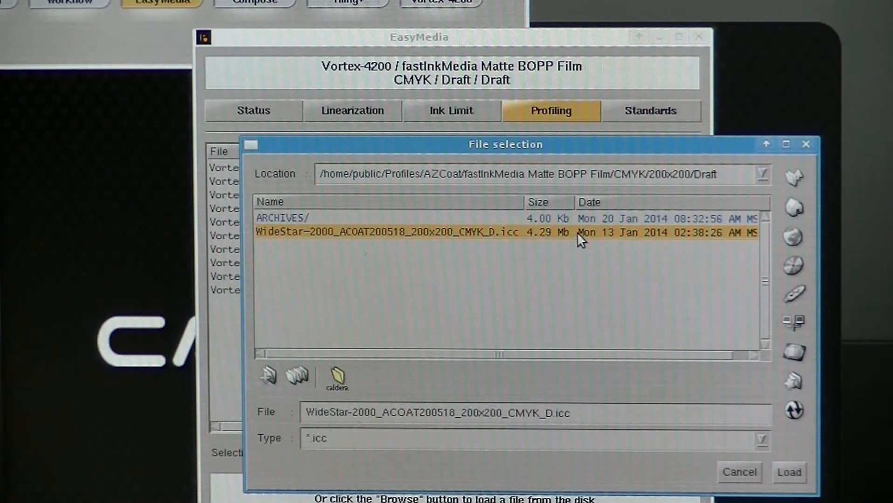
{"action": "double_click", "coordinate": [577, 232]}
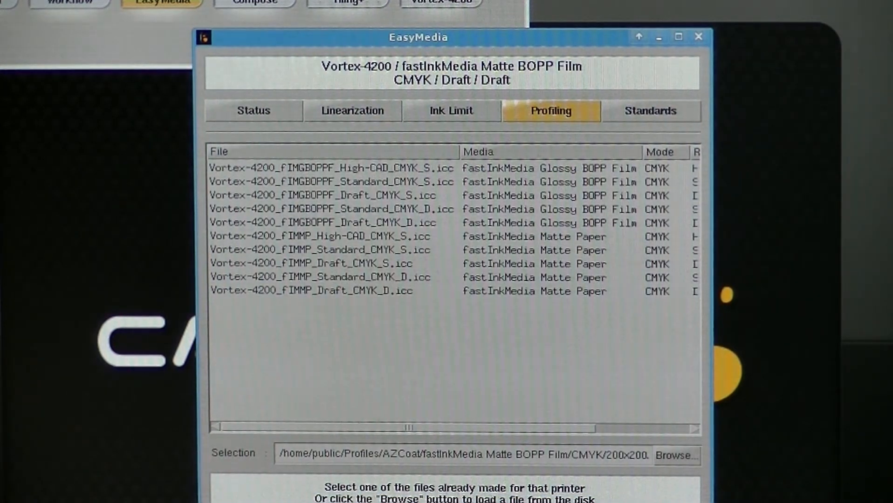
{"action": "left_click", "coordinate": [532, 502]}
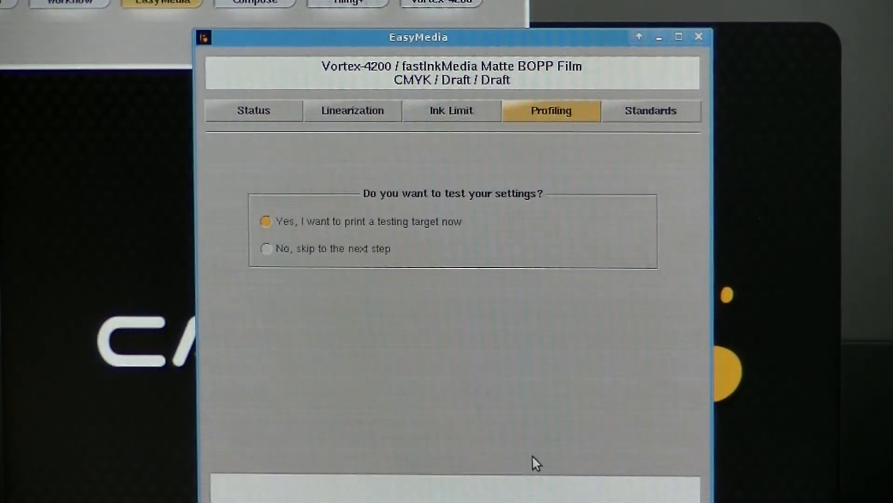
- Skip the profile's test target and the standards compliance, and save the Draft/Draft project, returning to the project list
{"action": "left_click", "coordinate": [268, 250]}
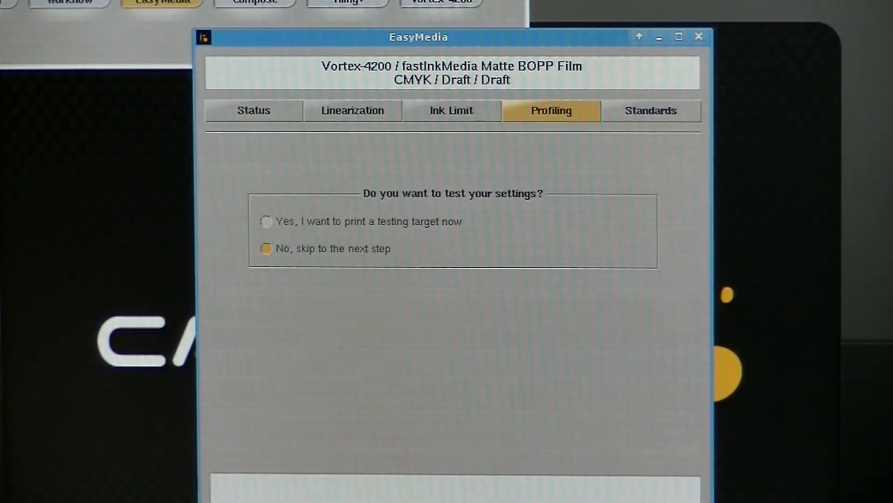
{"action": "left_click", "coordinate": [531, 502]}
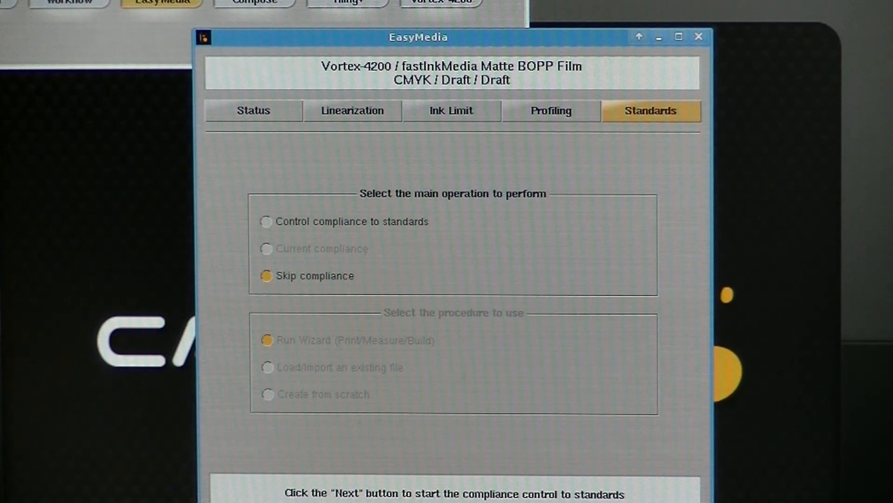
{"action": "key", "text": "Return"}
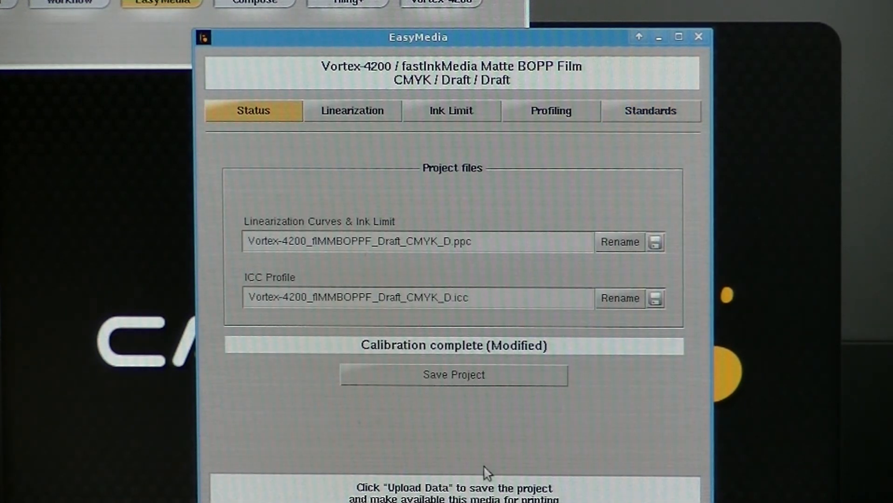
{"action": "left_click", "coordinate": [477, 374]}
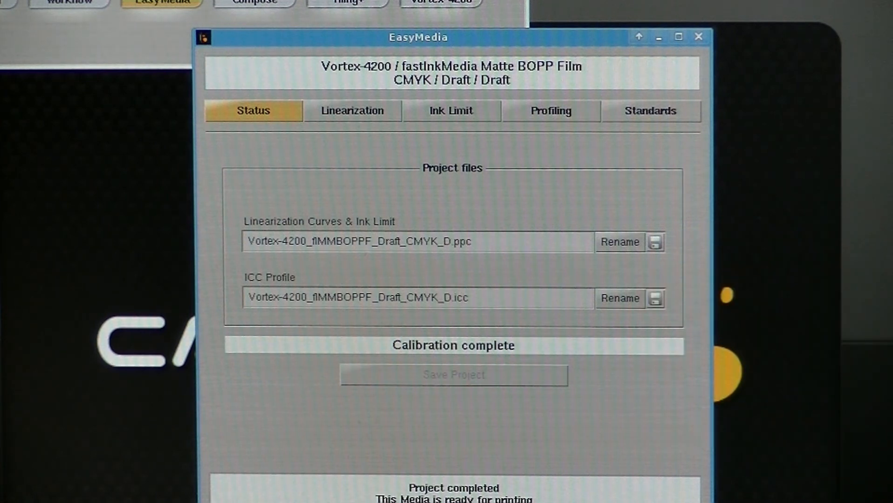
{"action": "key", "text": "Escape"}
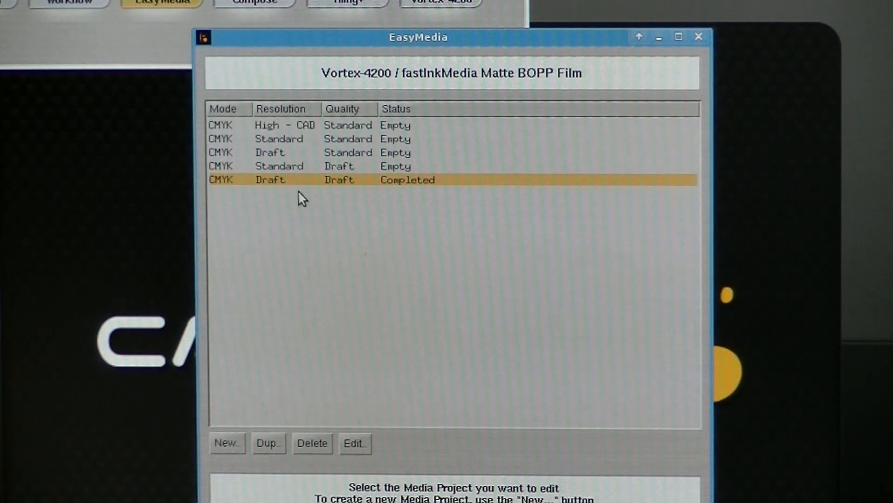